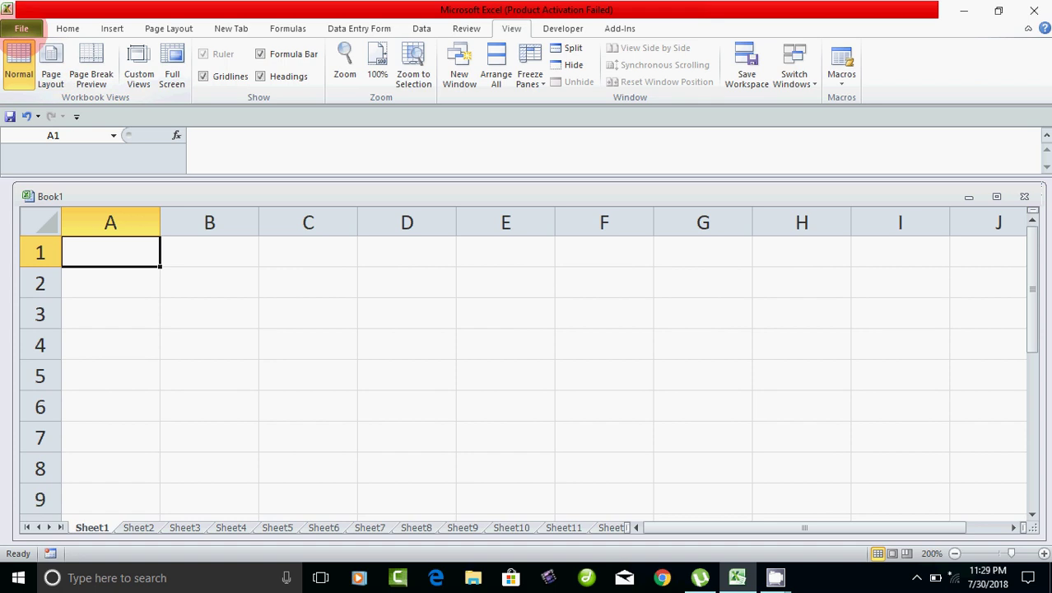
Step: Open the 'basic fun' workbook from the Recent Workbooks list
click(19, 29)
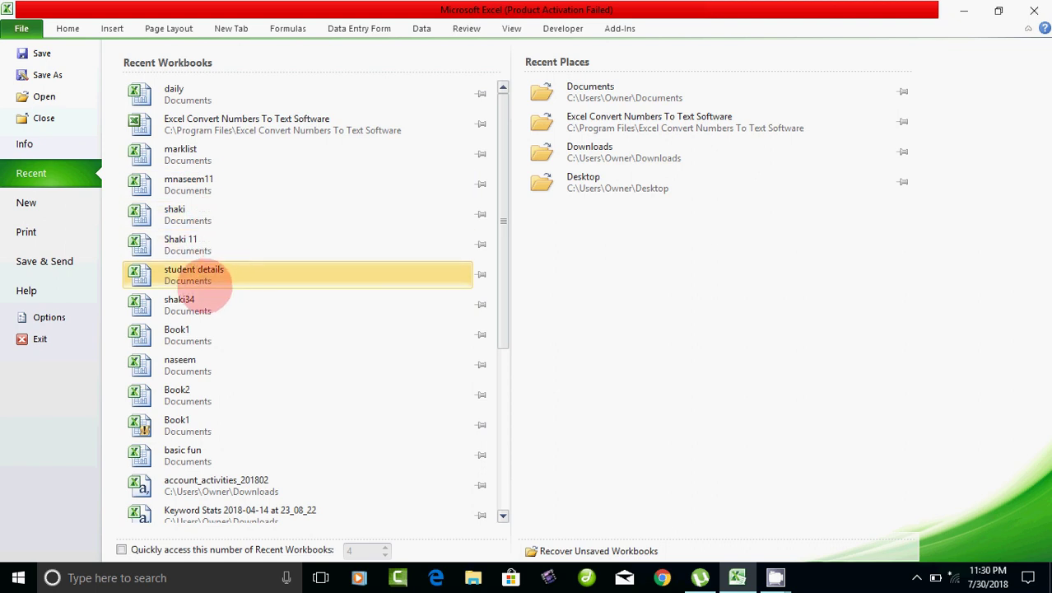
click(220, 451)
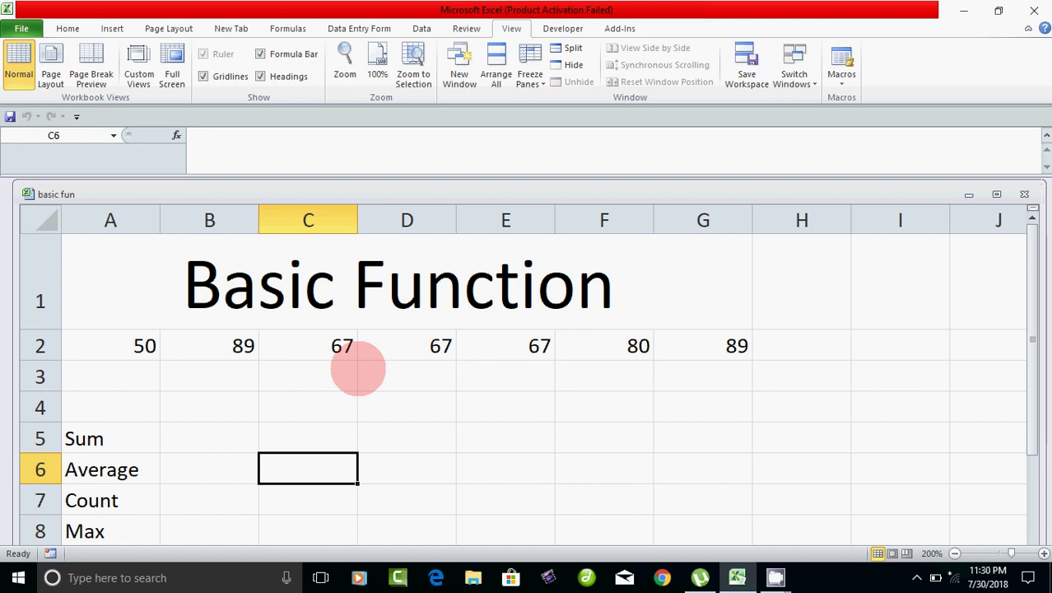
scroll(445, 406, down, 3)
scroll(450, 404, up, 3)
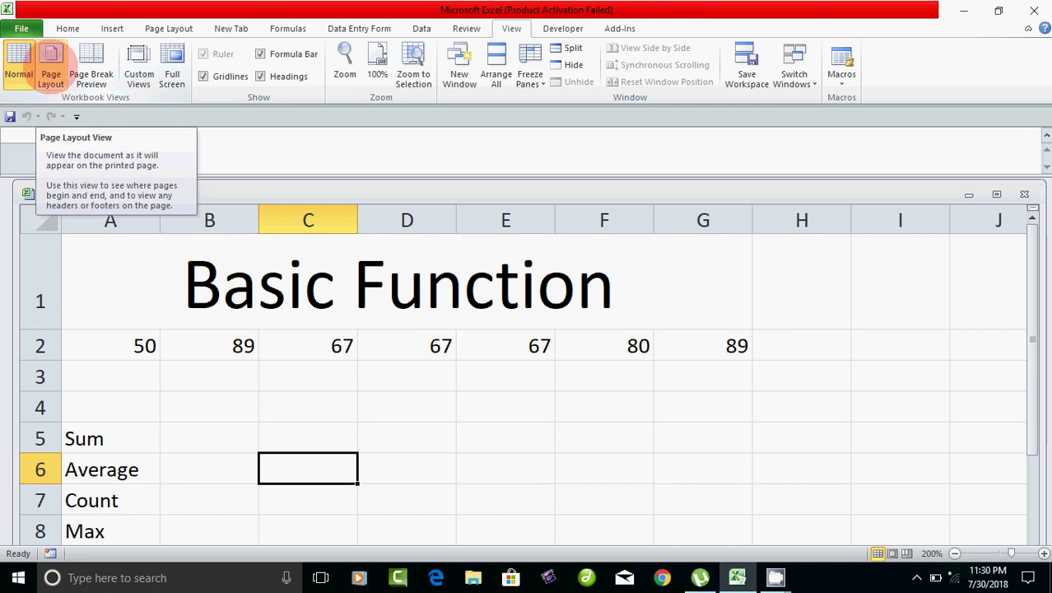
Step: Switch the sheet to Page Layout view and begin editing the left header section
click(51, 64)
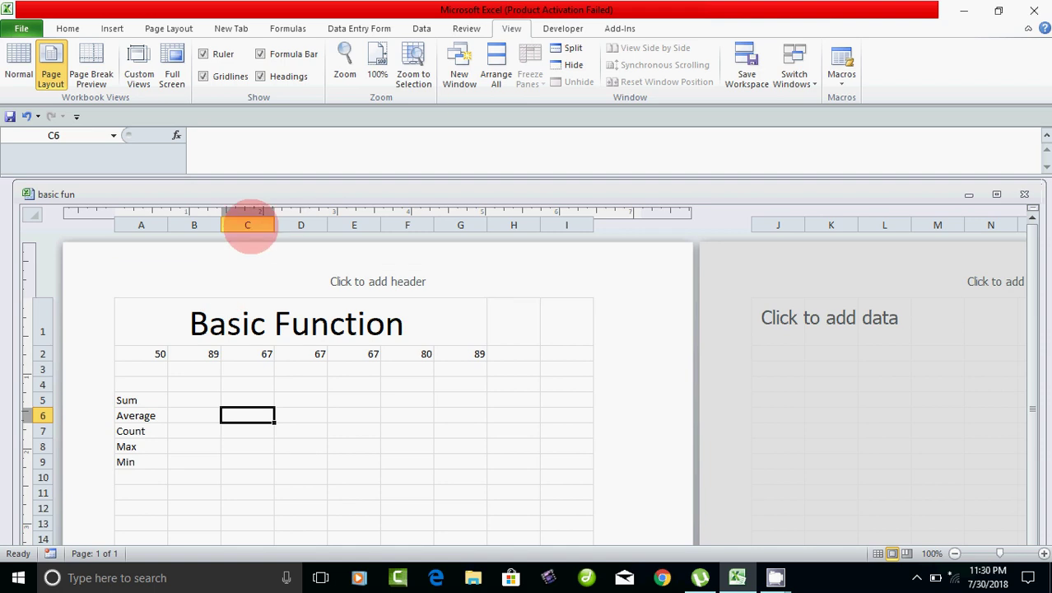
click(207, 281)
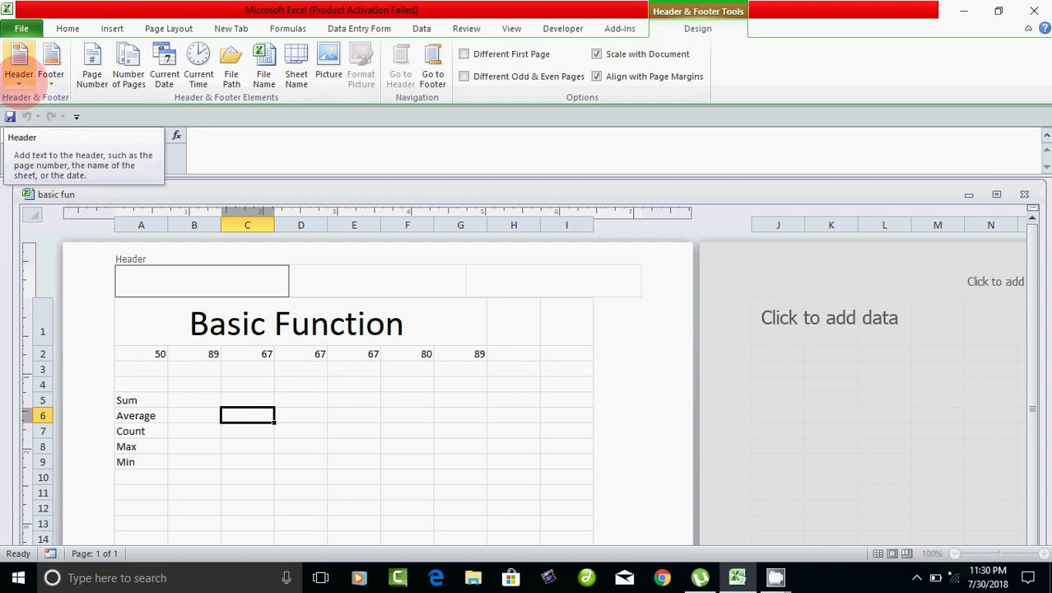
click(19, 81)
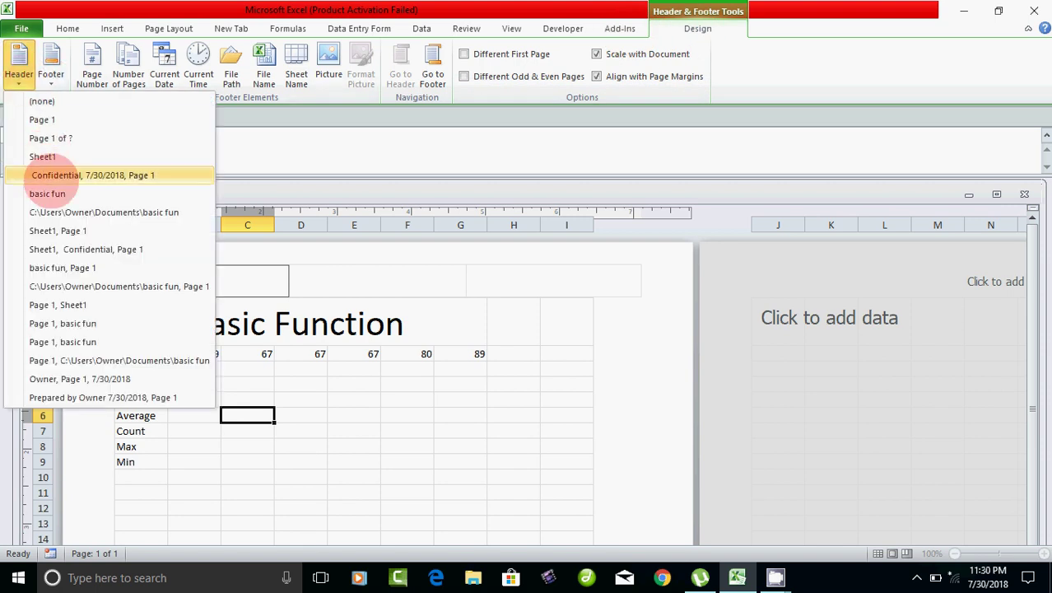
click(233, 282)
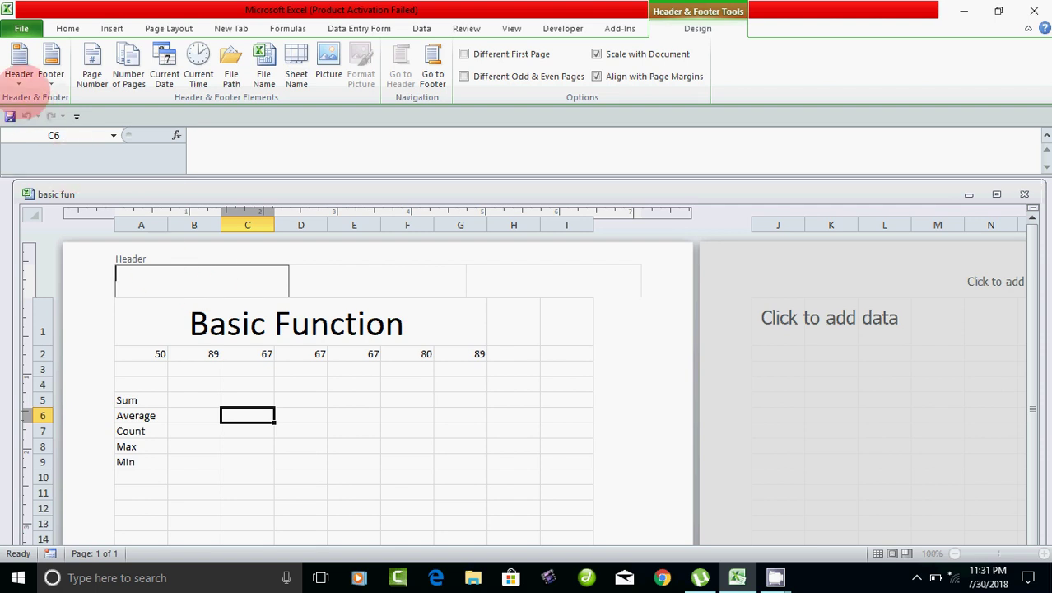
click(18, 76)
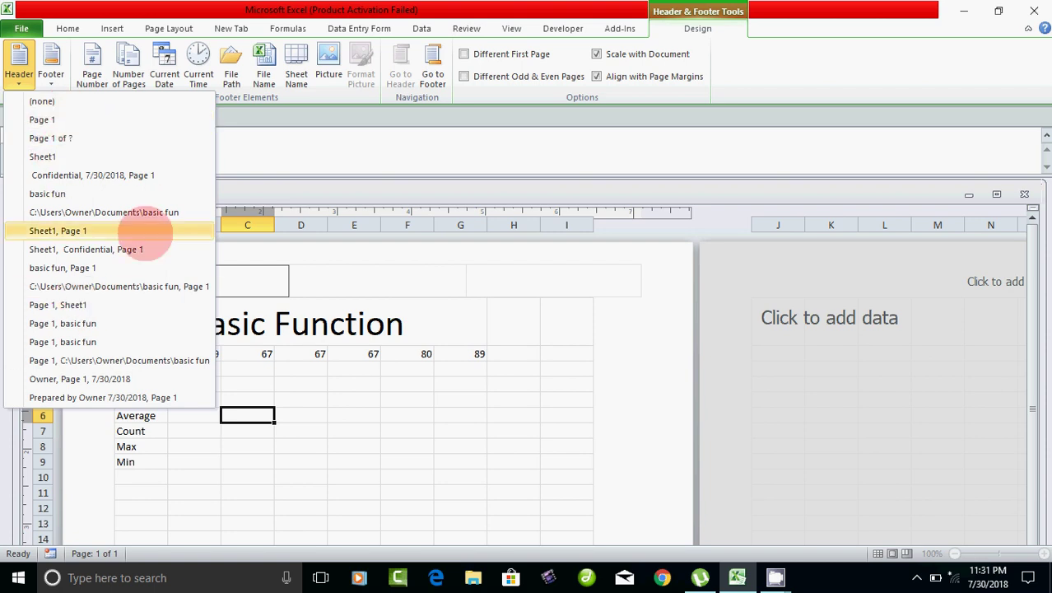
click(217, 277)
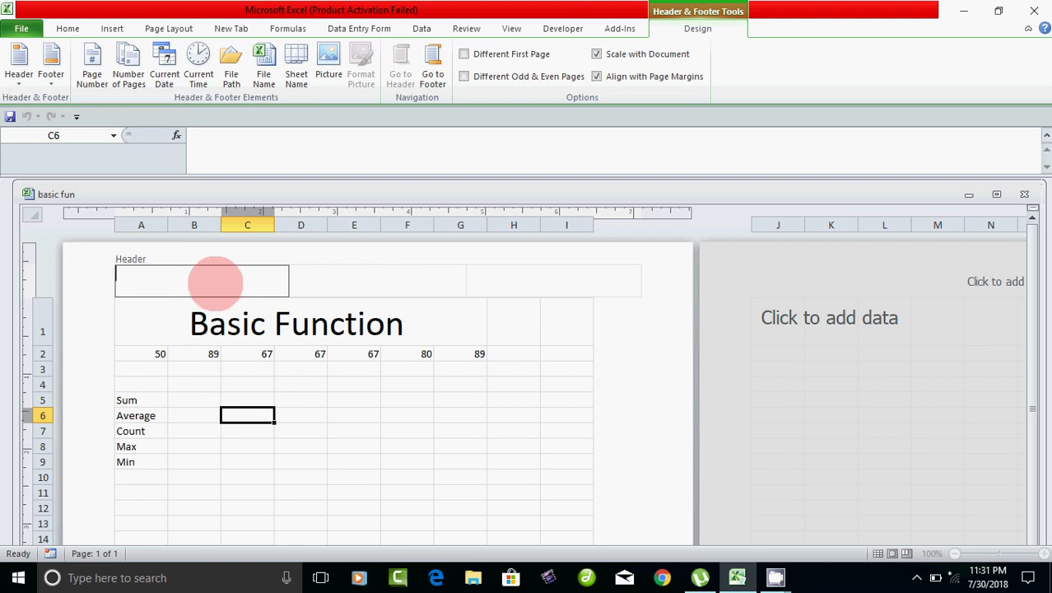
Step: Enter 'Nice to learn' in the left header section, correcting the mistyped final letter
text(Nice to learb)
key(BackSpace)
text(n)
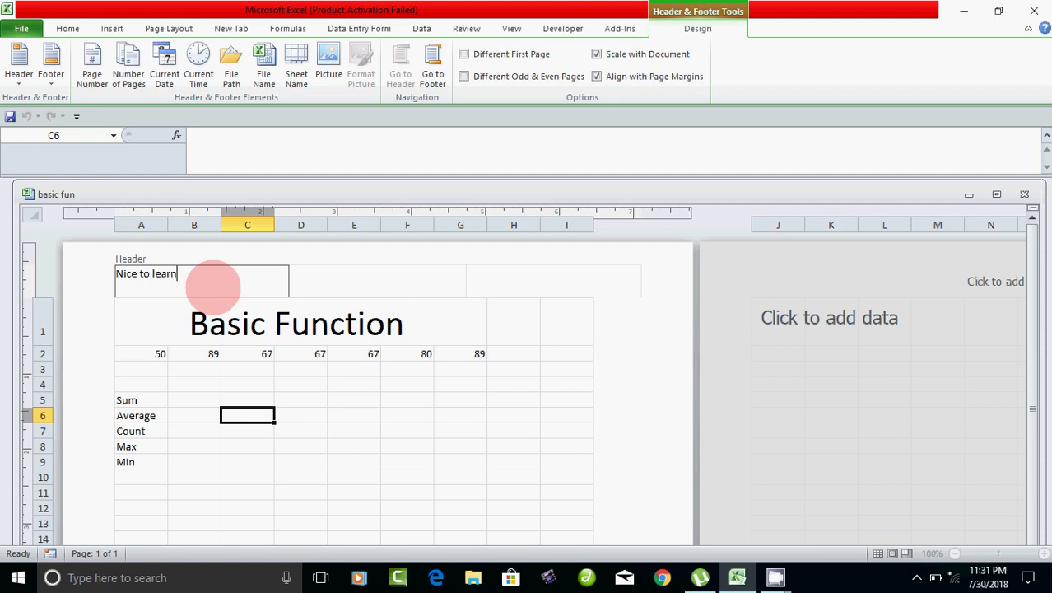
click(264, 349)
click(169, 284)
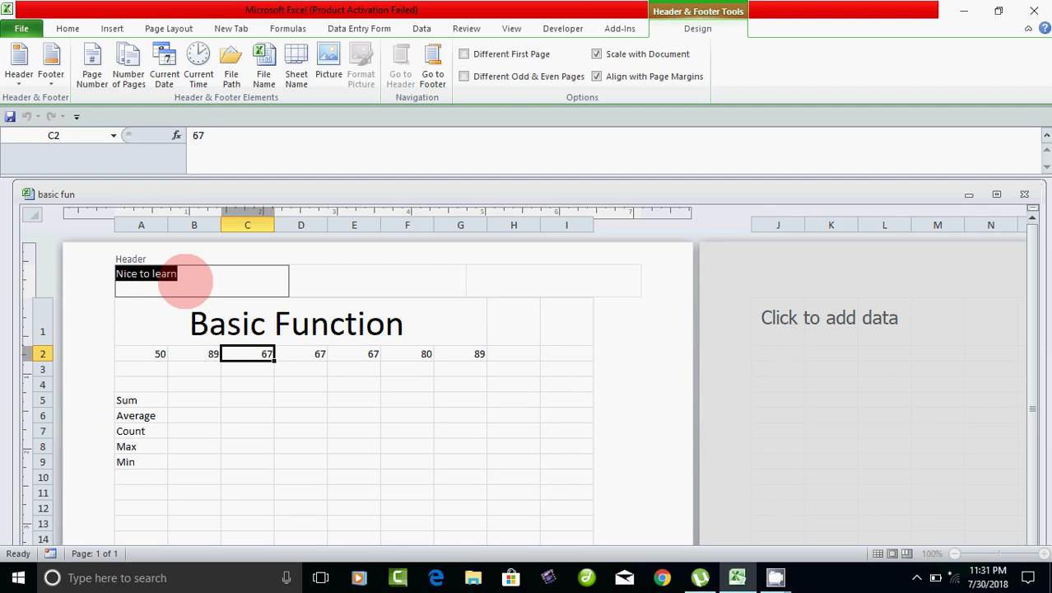
click(328, 278)
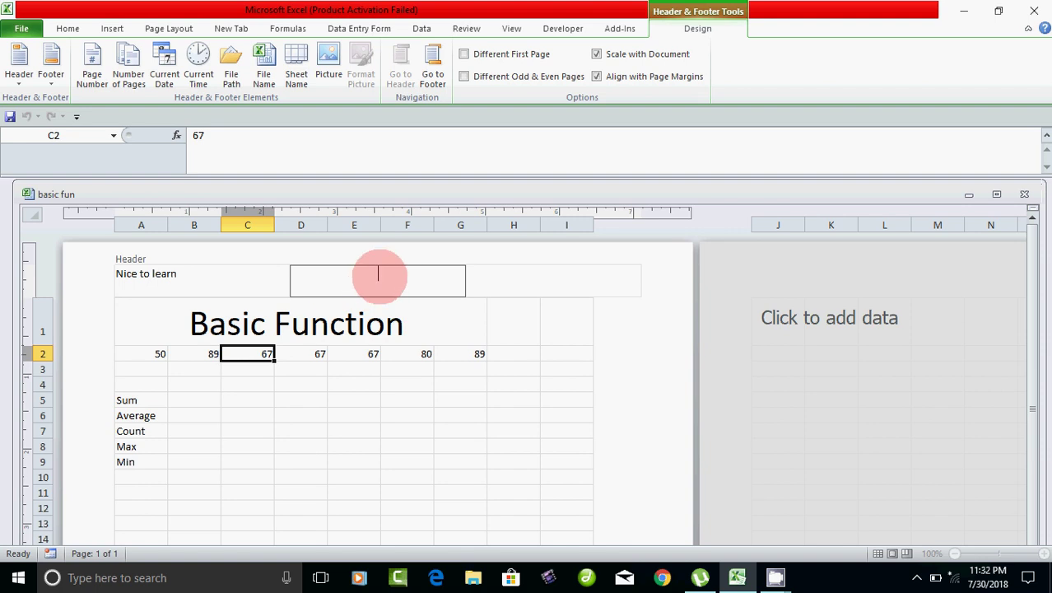
Step: Apply the 'Page 1' preset header so the centre header shows the page number
click(18, 67)
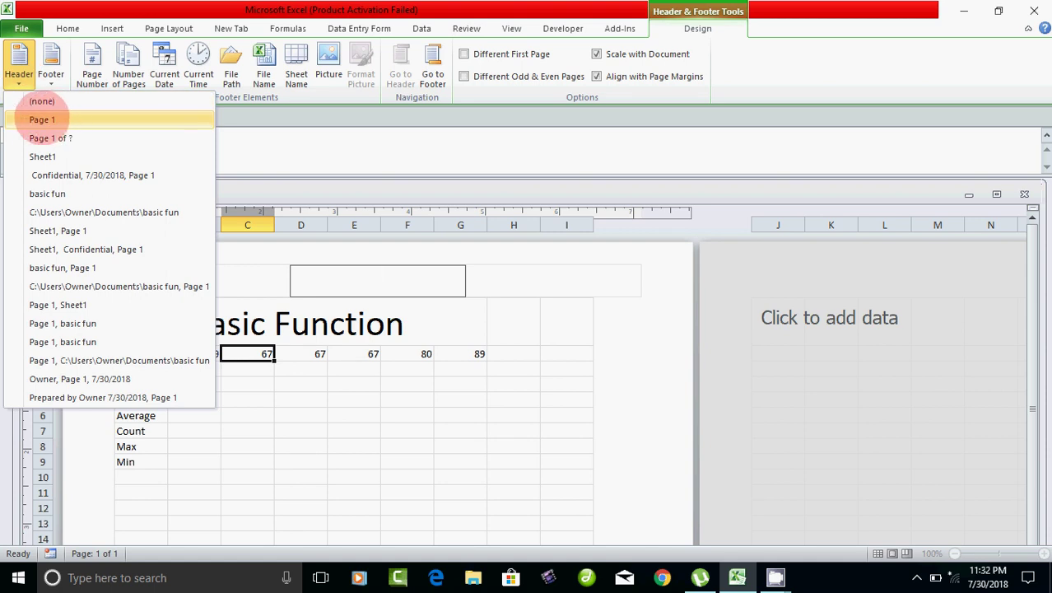
click(41, 119)
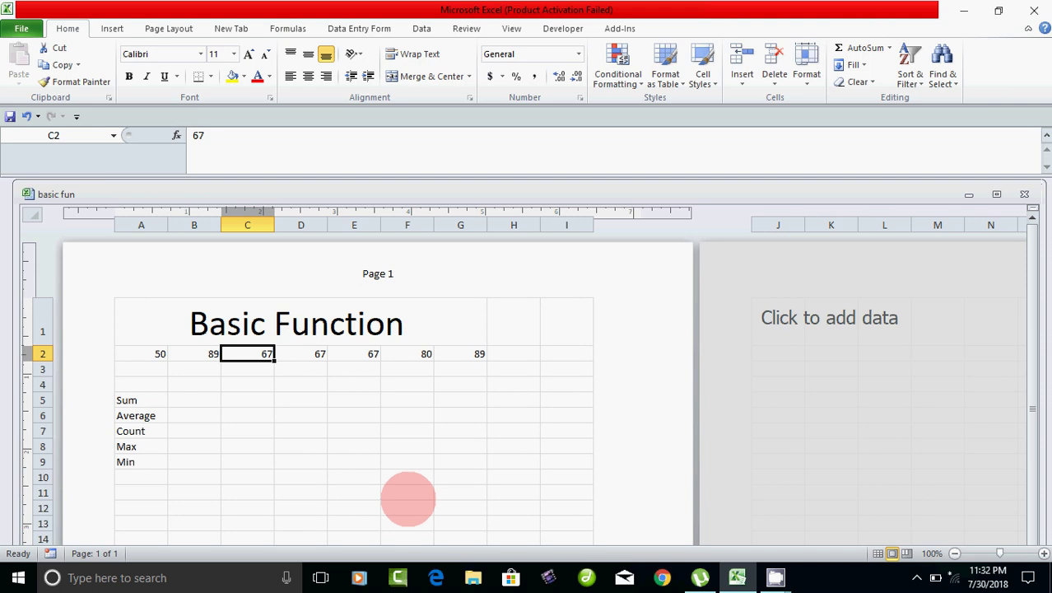
click(198, 278)
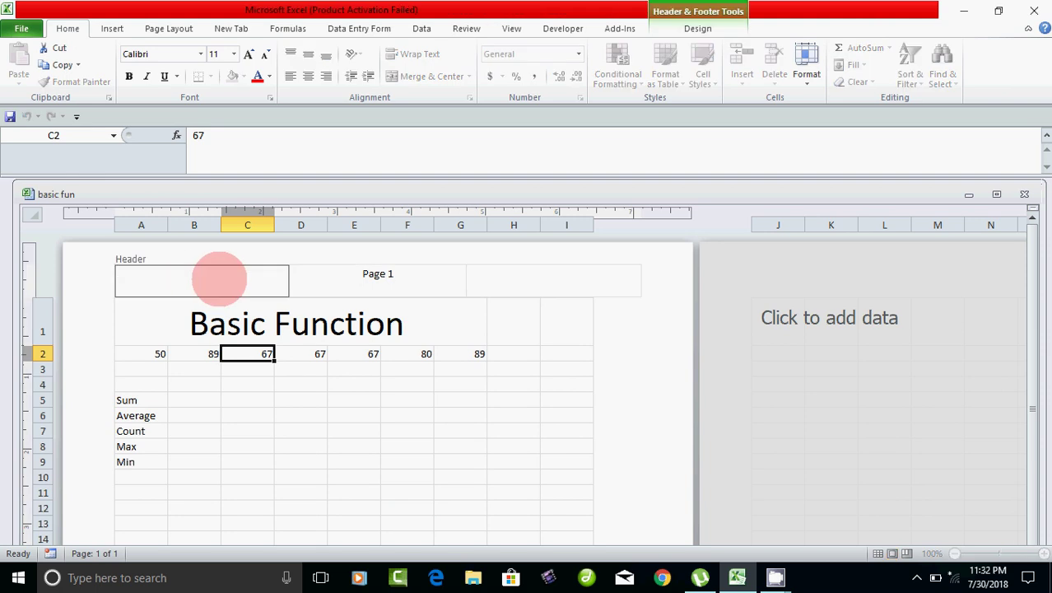
click(364, 278)
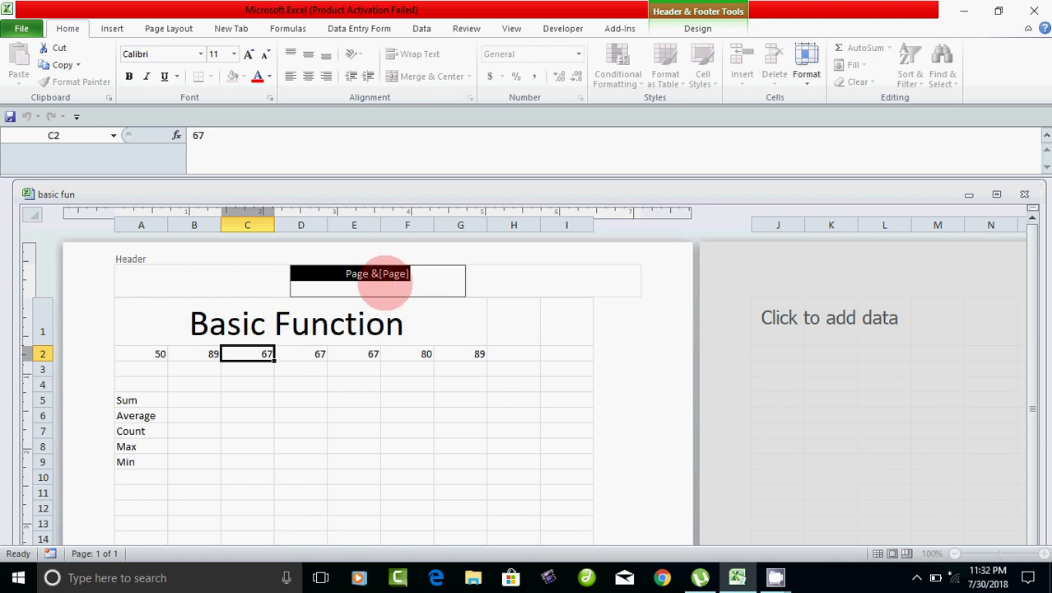
click(410, 328)
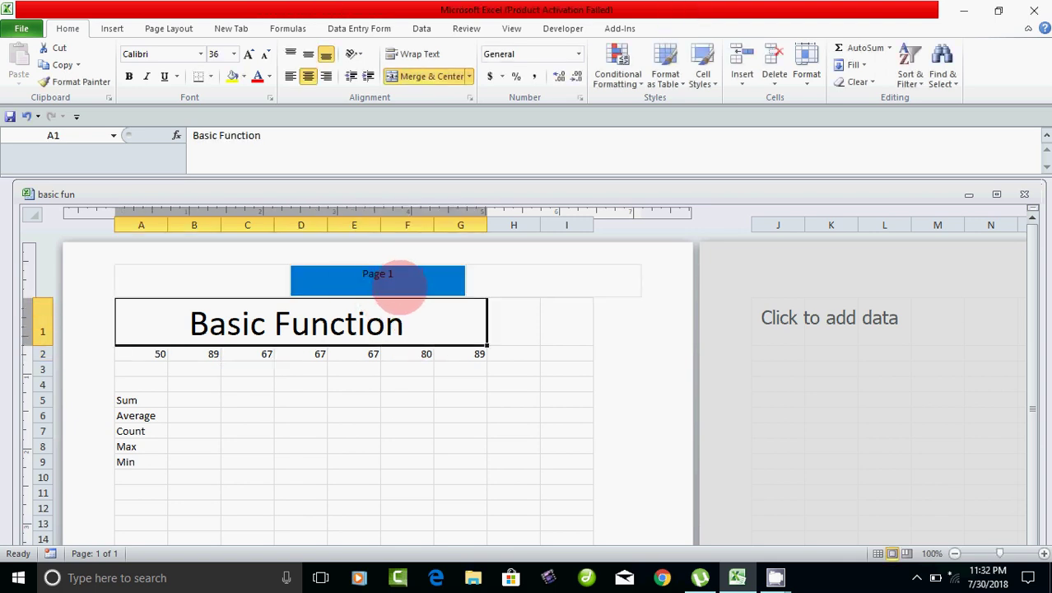
Step: Insert the current time into the centre footer section, displaying 11:32 PM
scroll(383, 341, down, 12)
scroll(388, 337, down, 1)
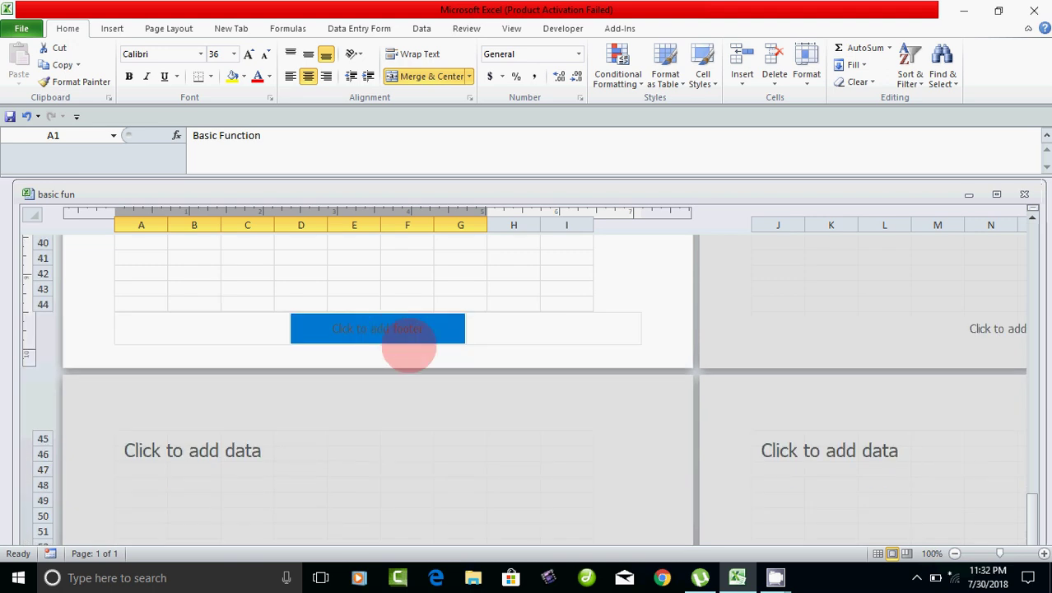
click(388, 335)
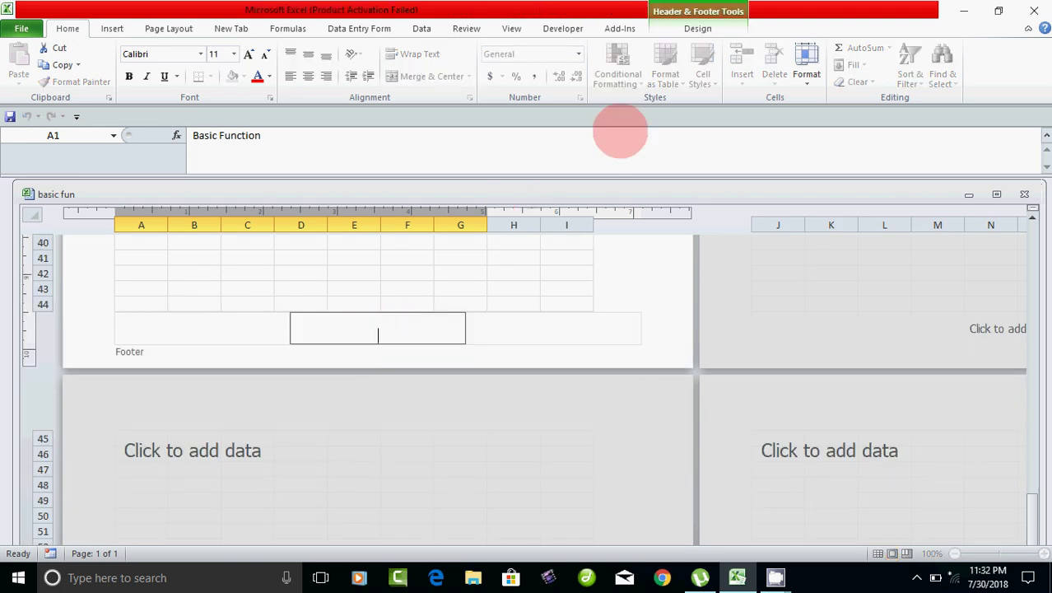
click(698, 29)
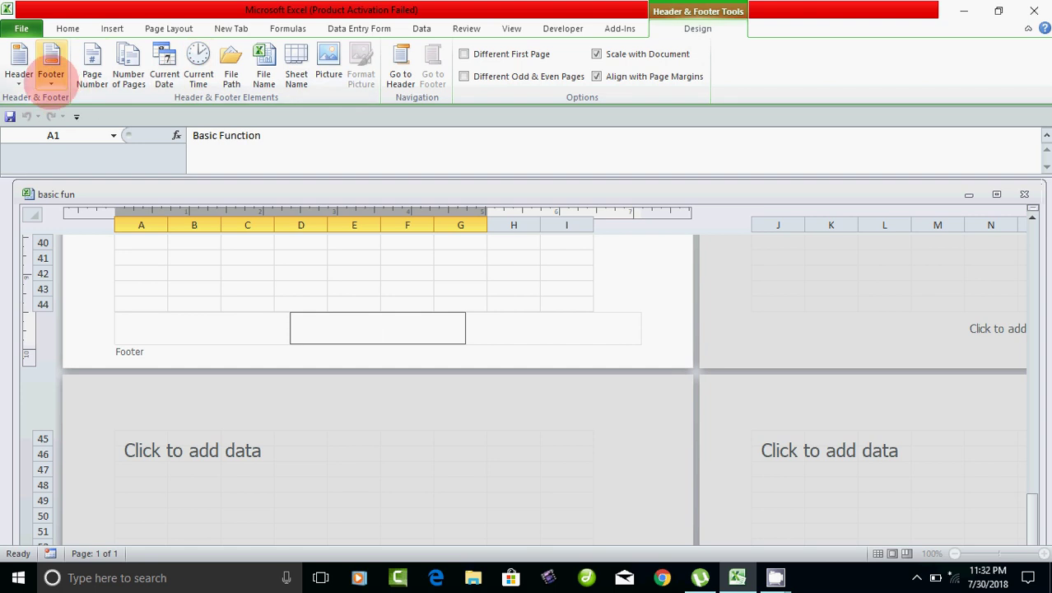
click(51, 76)
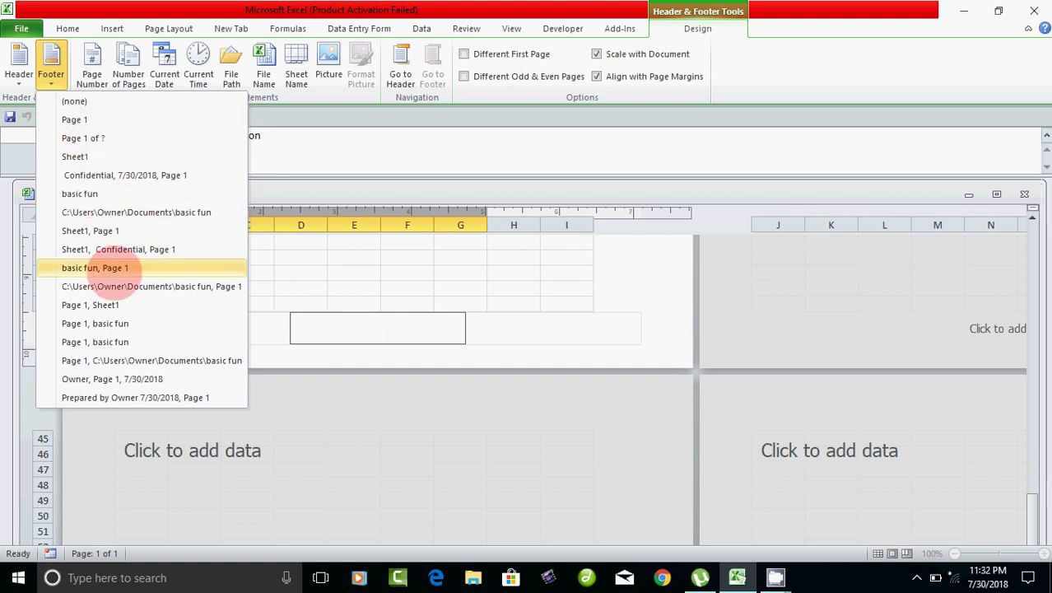
click(316, 332)
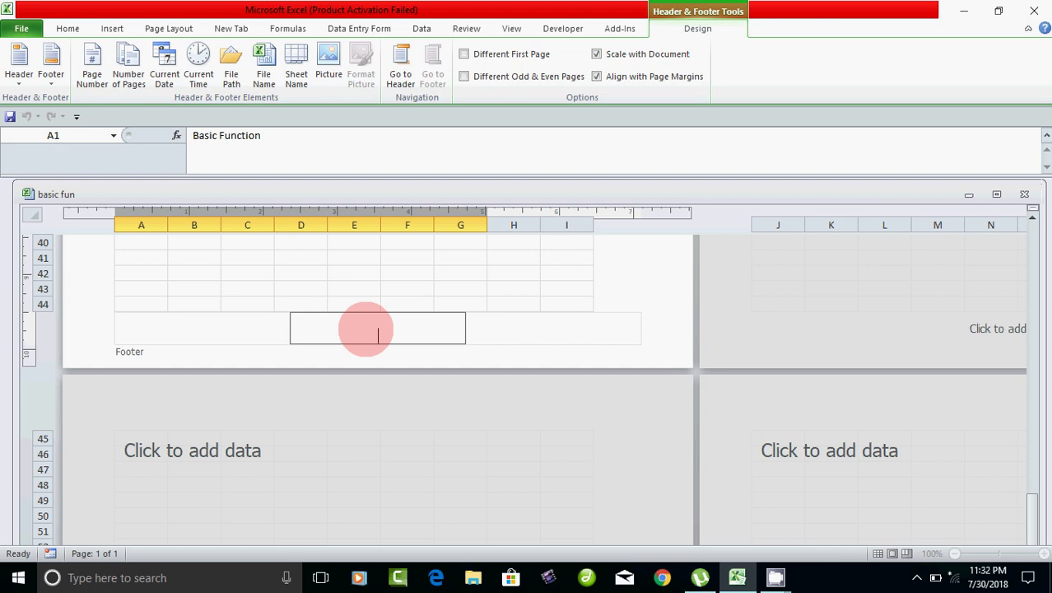
click(365, 330)
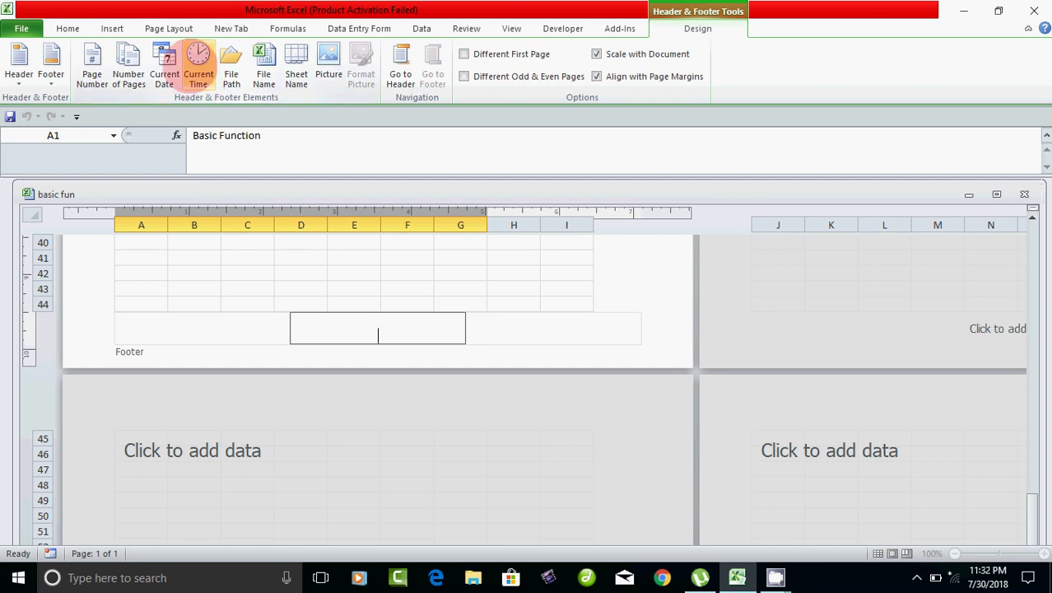
click(197, 59)
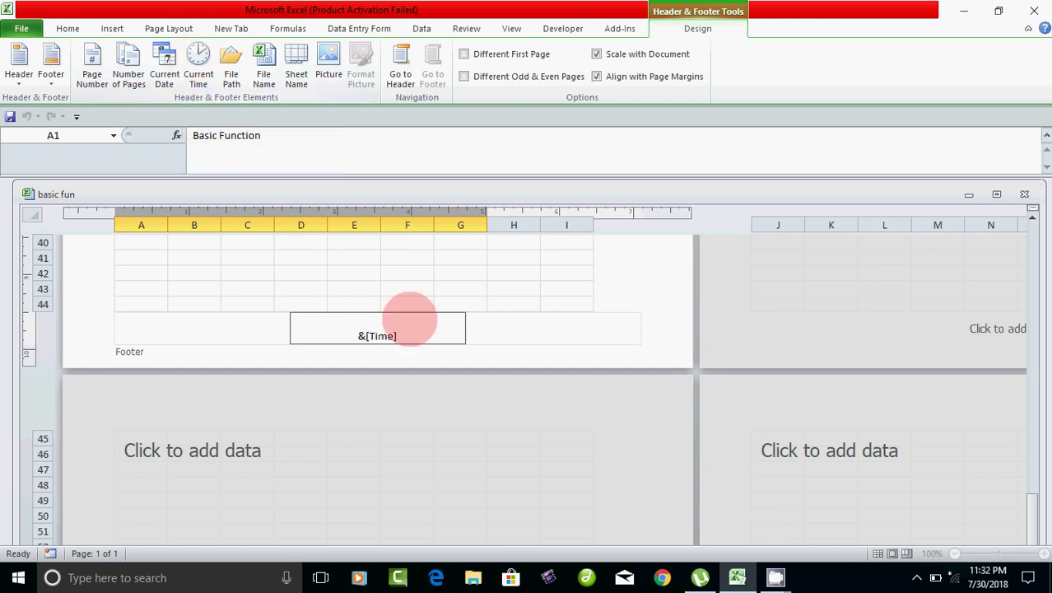
click(493, 347)
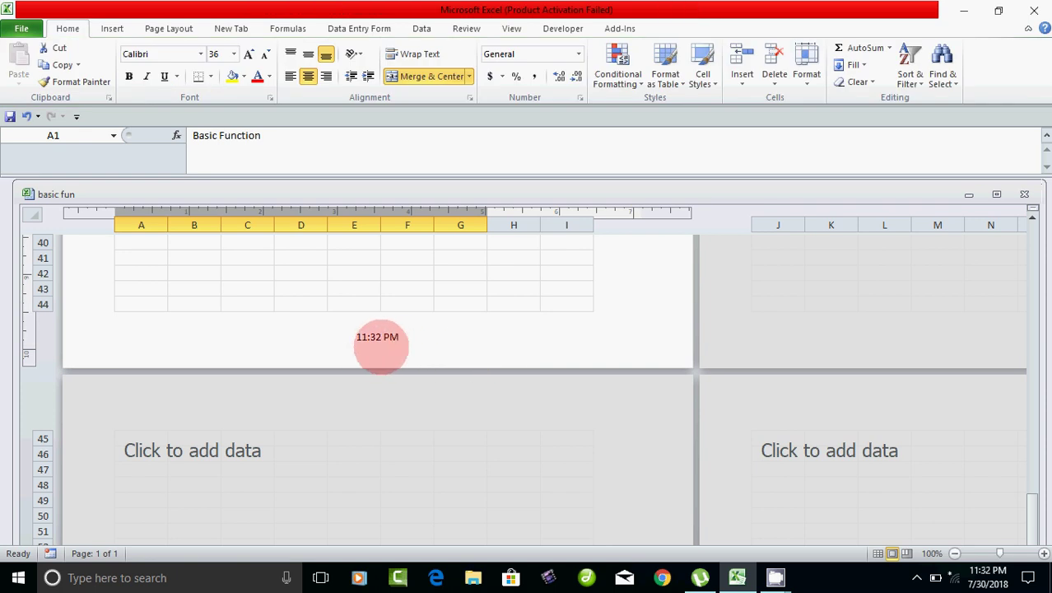
Step: Replace the &[Time] code in the centre footer with the page number, showing 1
click(378, 343)
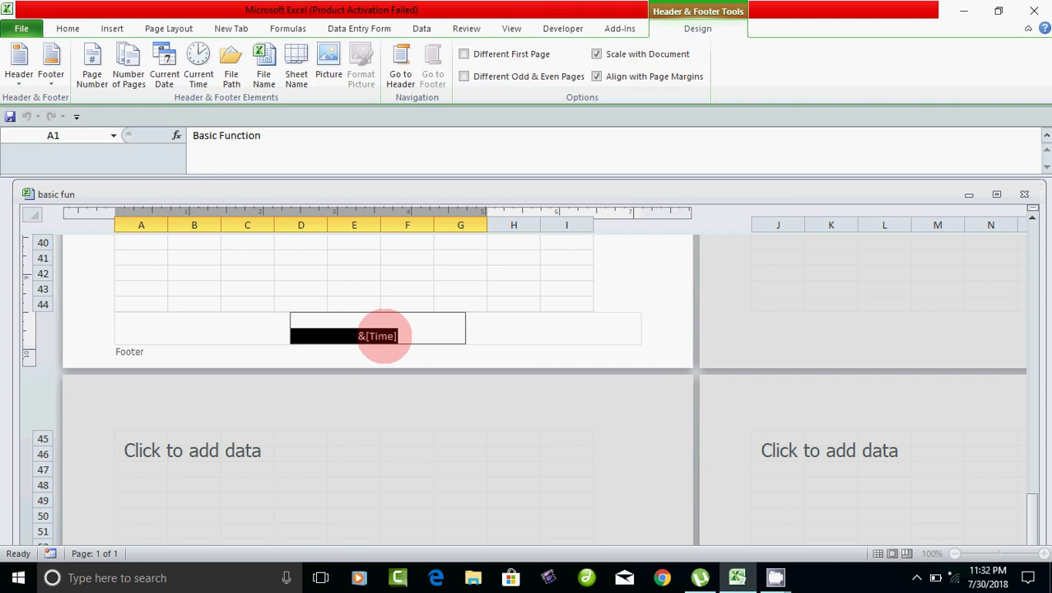
key(Delete)
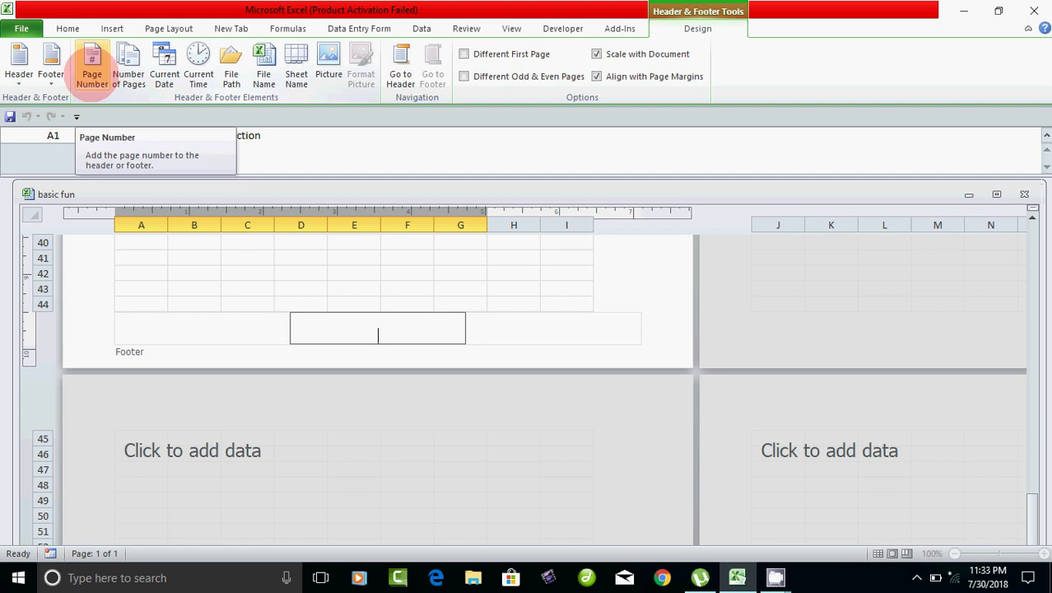
click(91, 66)
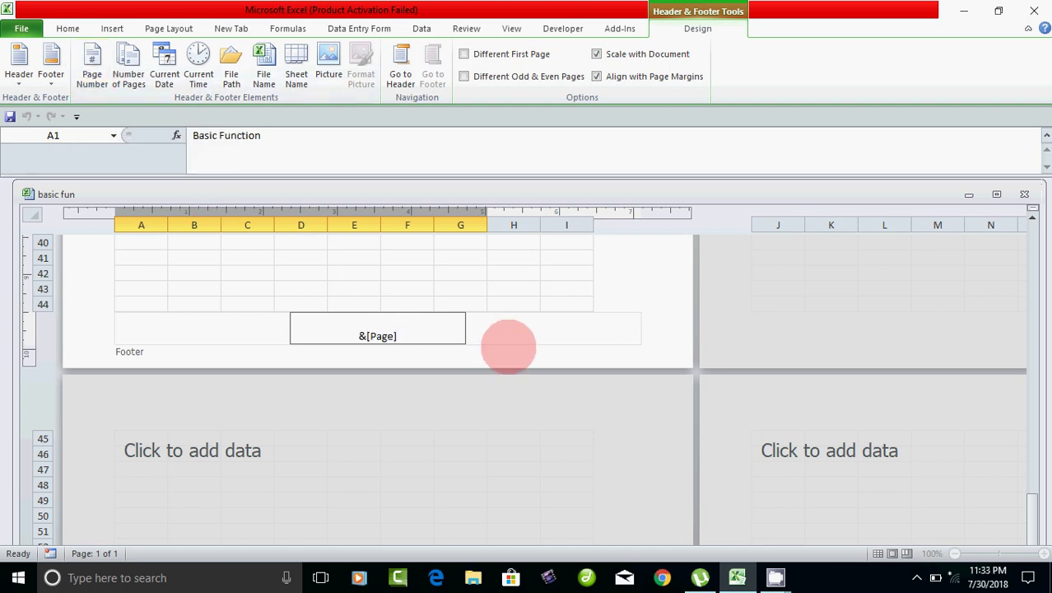
click(508, 347)
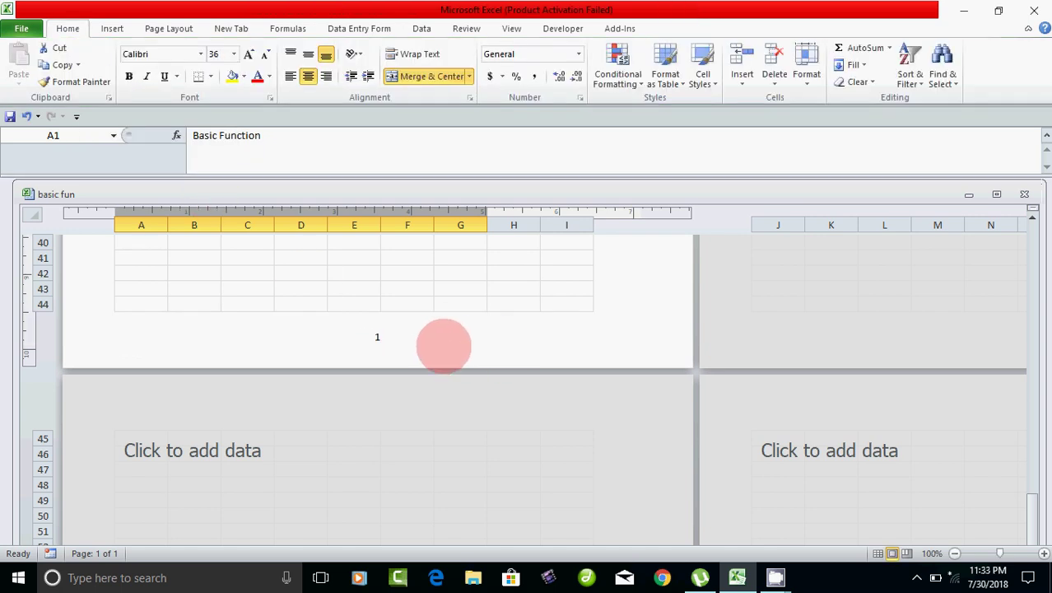
scroll(443, 345, up, 15)
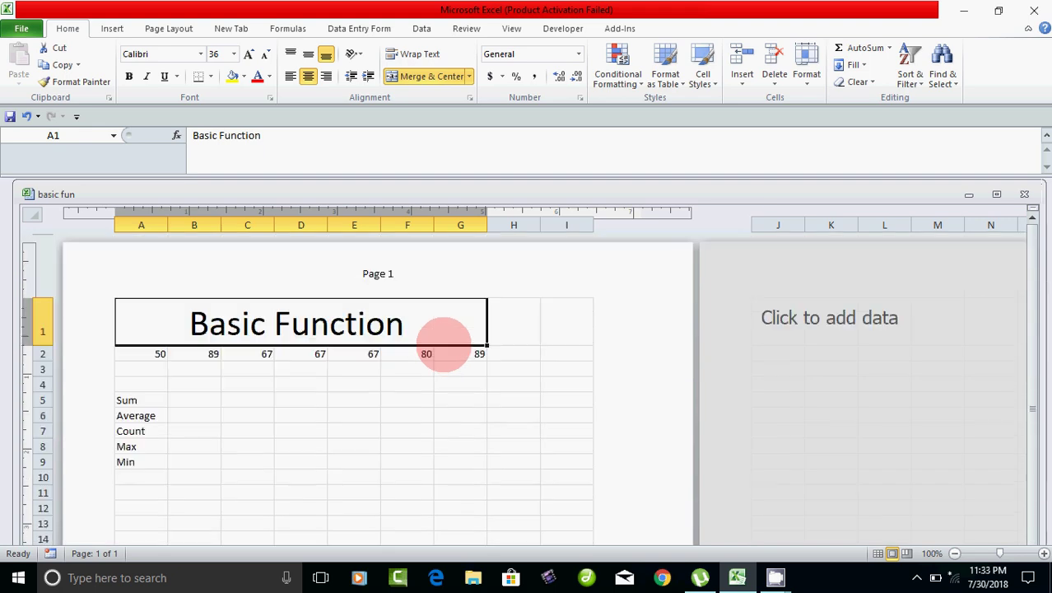
scroll(444, 371, down, 8)
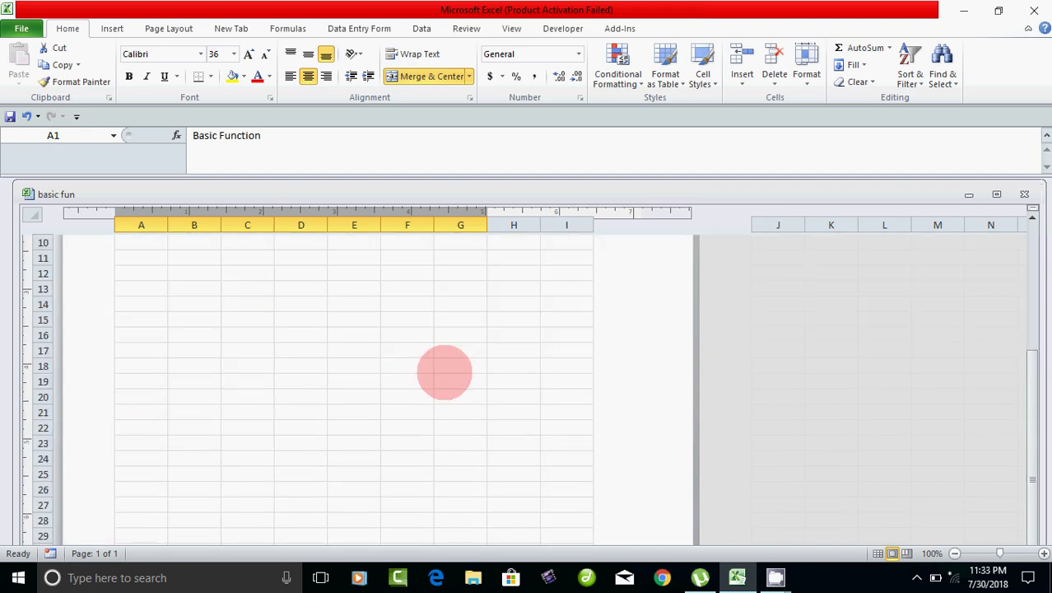
scroll(446, 372, down, 6)
scroll(415, 338, up, 4)
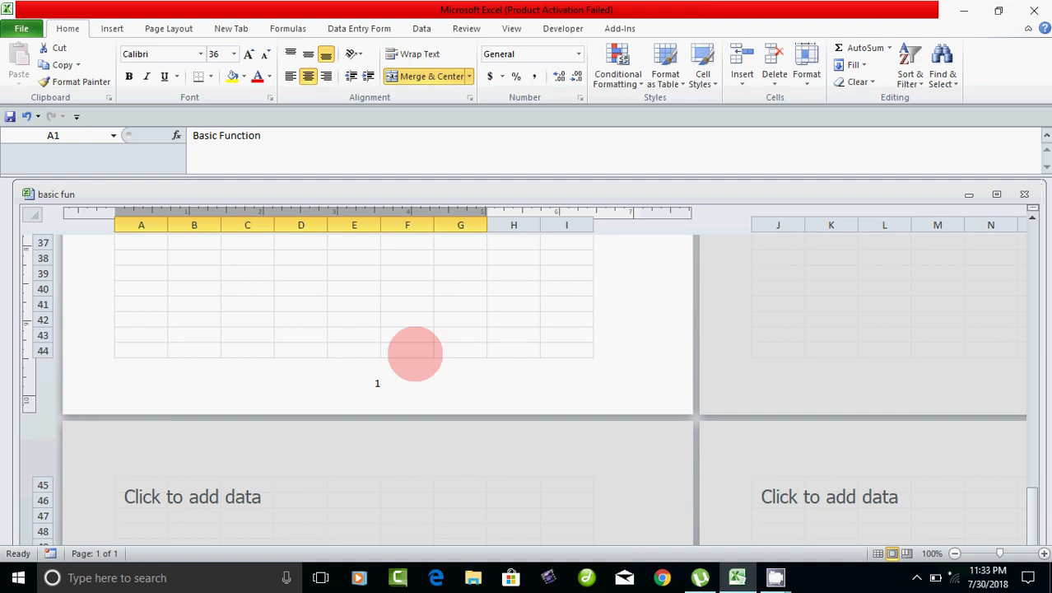
click(392, 374)
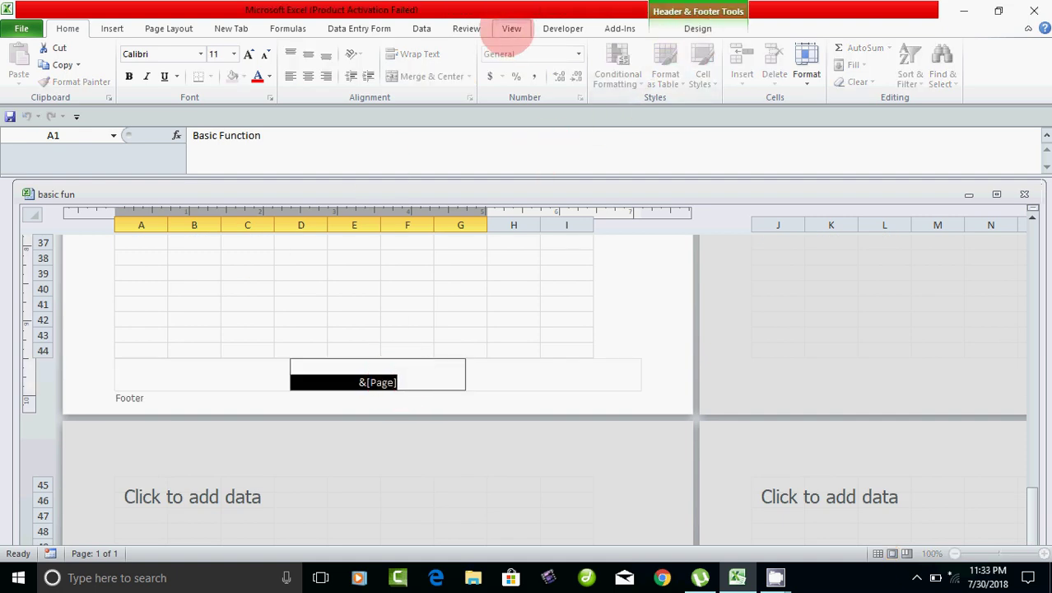
click(510, 28)
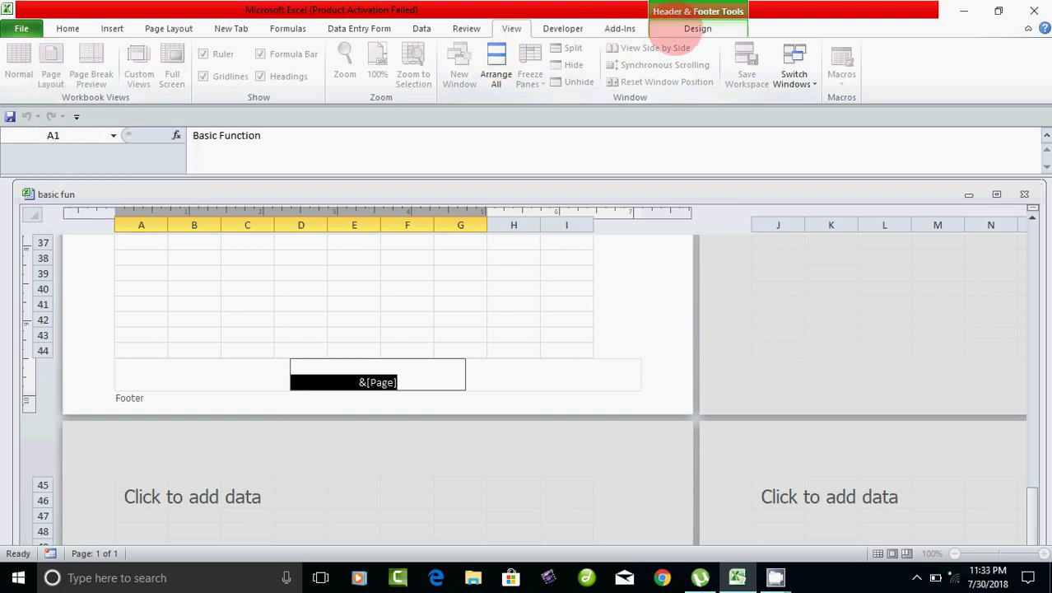
click(697, 28)
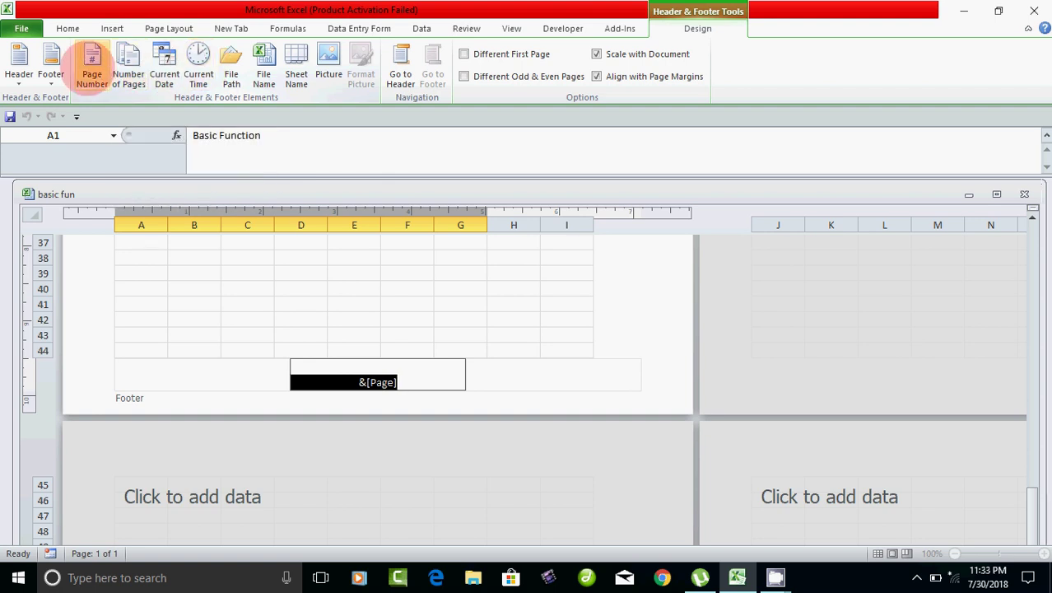
click(420, 344)
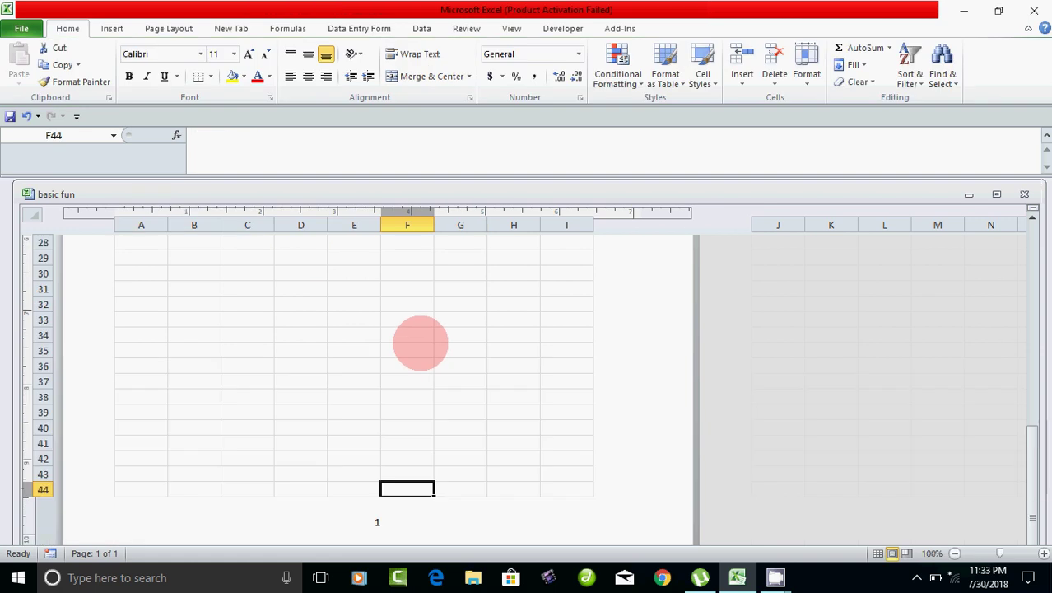
Step: Return to the top and open the centre header with its Page &[Page] code for editing
scroll(421, 344, up, 10)
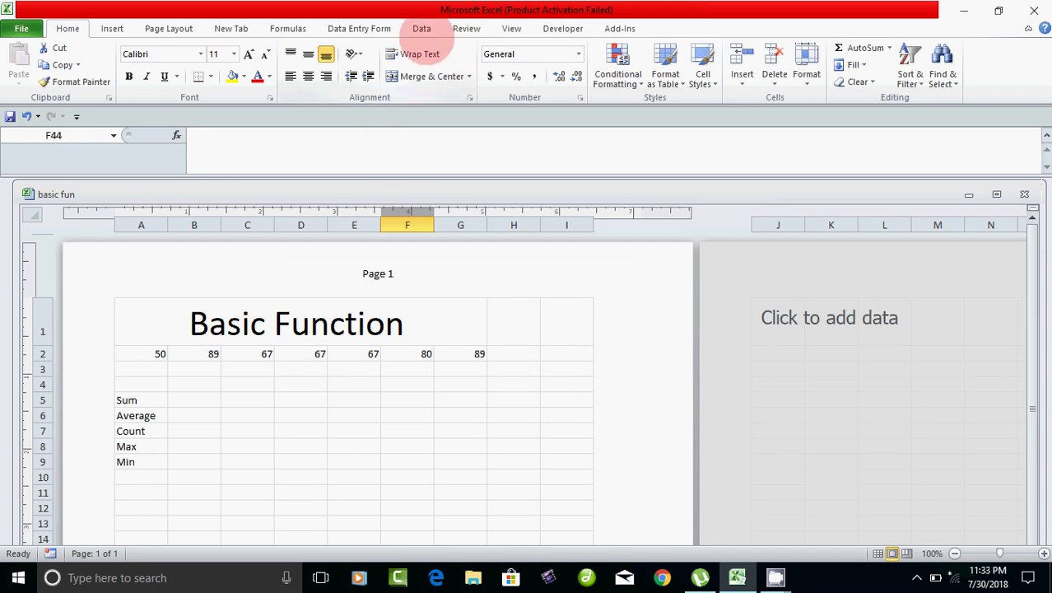
click(511, 28)
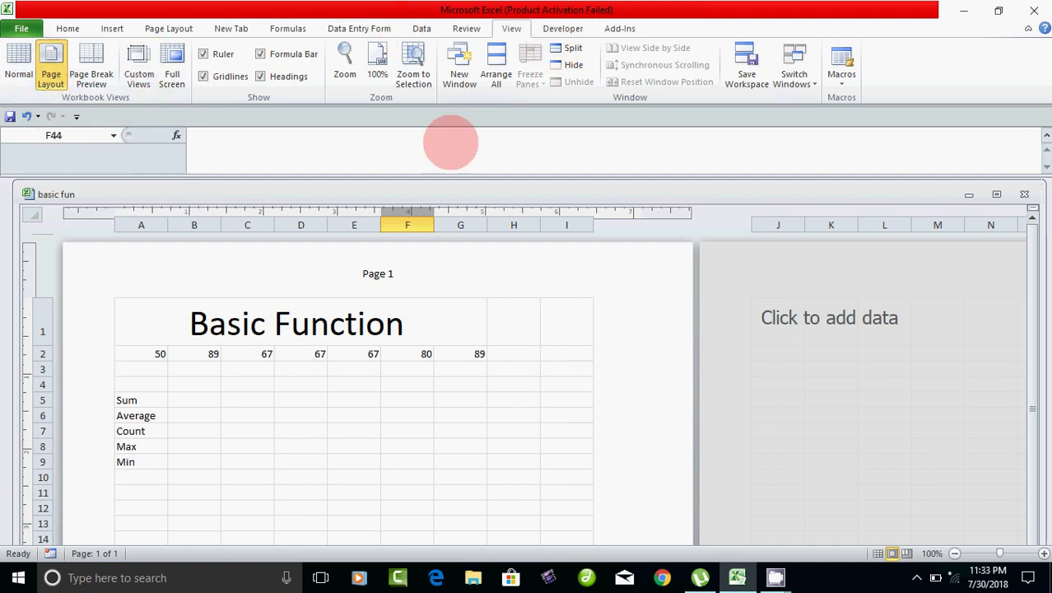
click(376, 275)
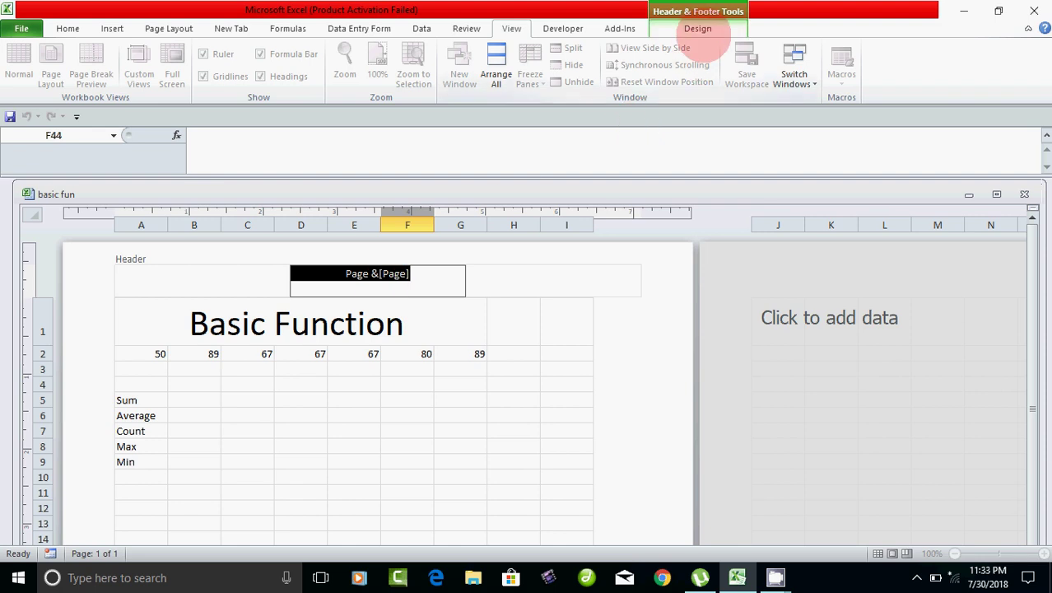
click(698, 29)
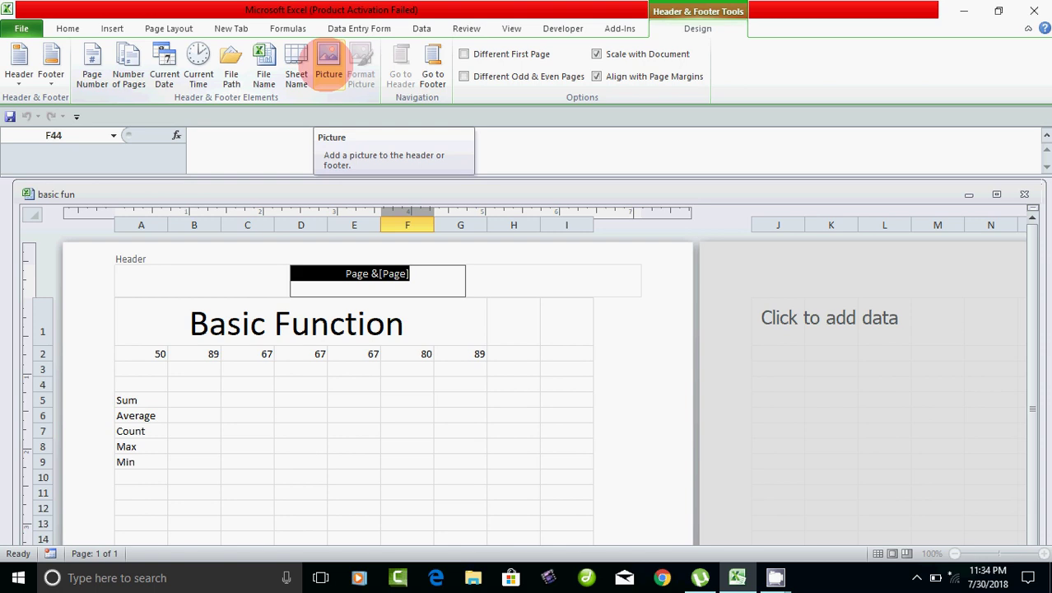
Step: Insert the 'shaki' picture from Documents into the centre header behind the data
click(328, 65)
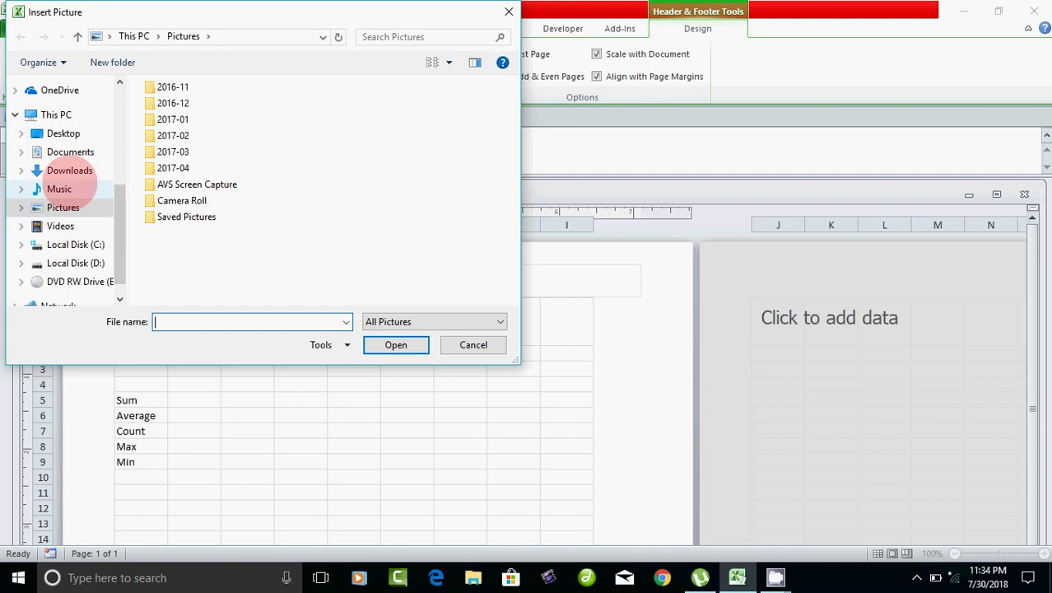
click(66, 170)
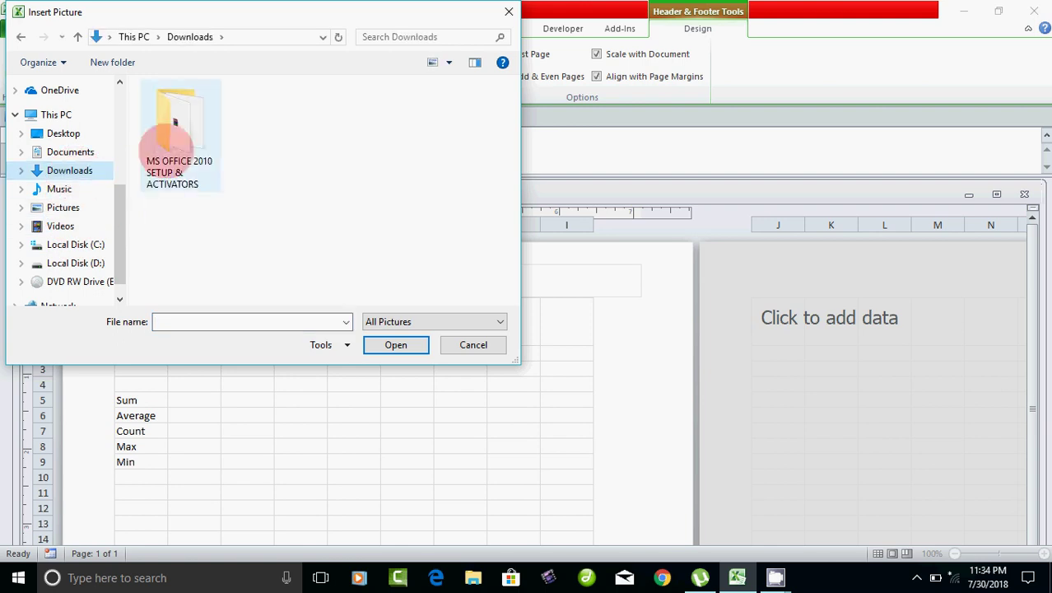
click(70, 152)
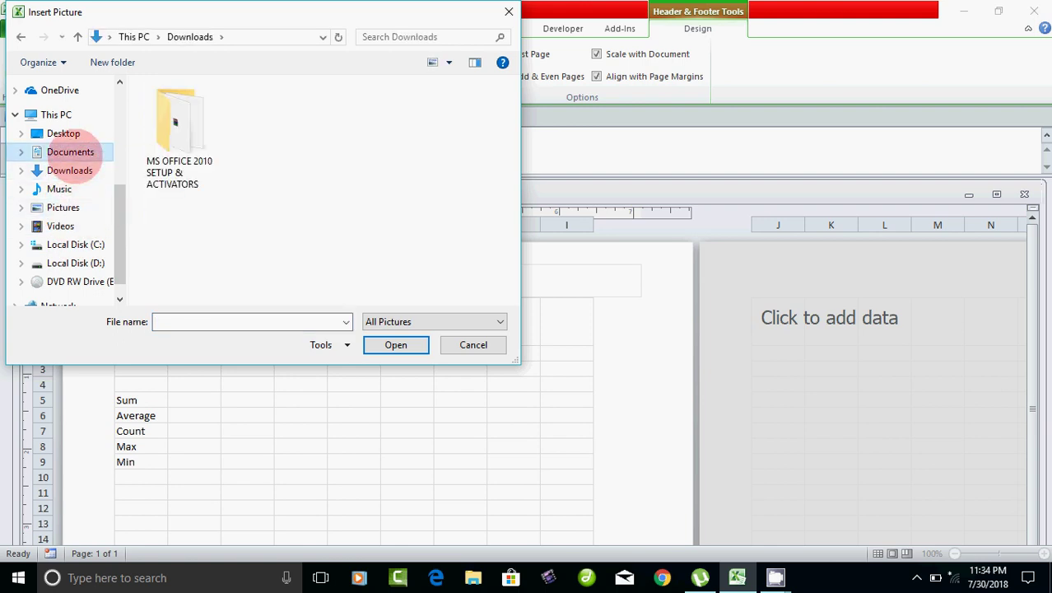
click(169, 171)
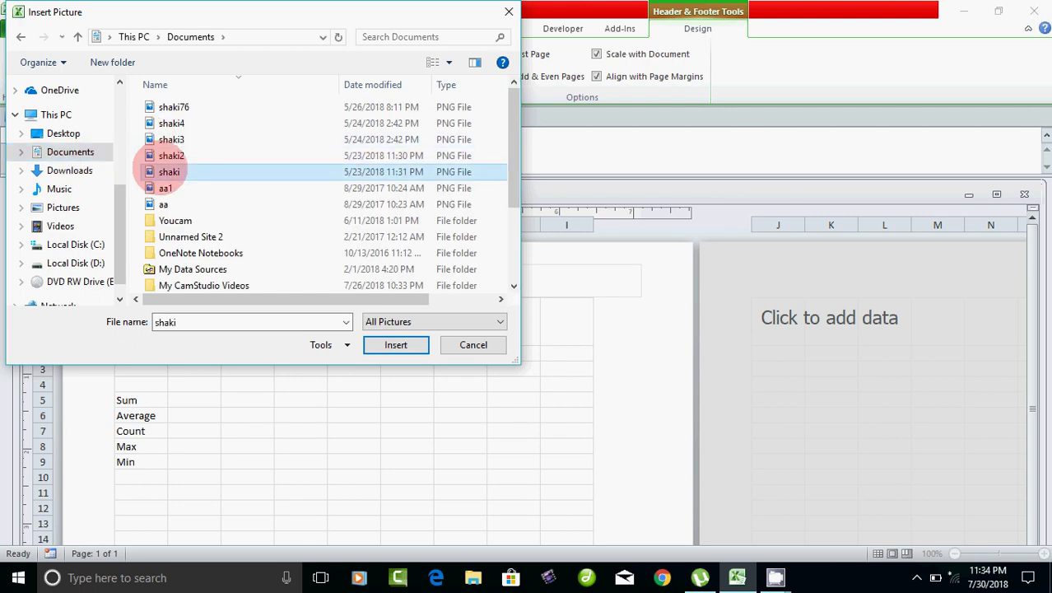
click(395, 344)
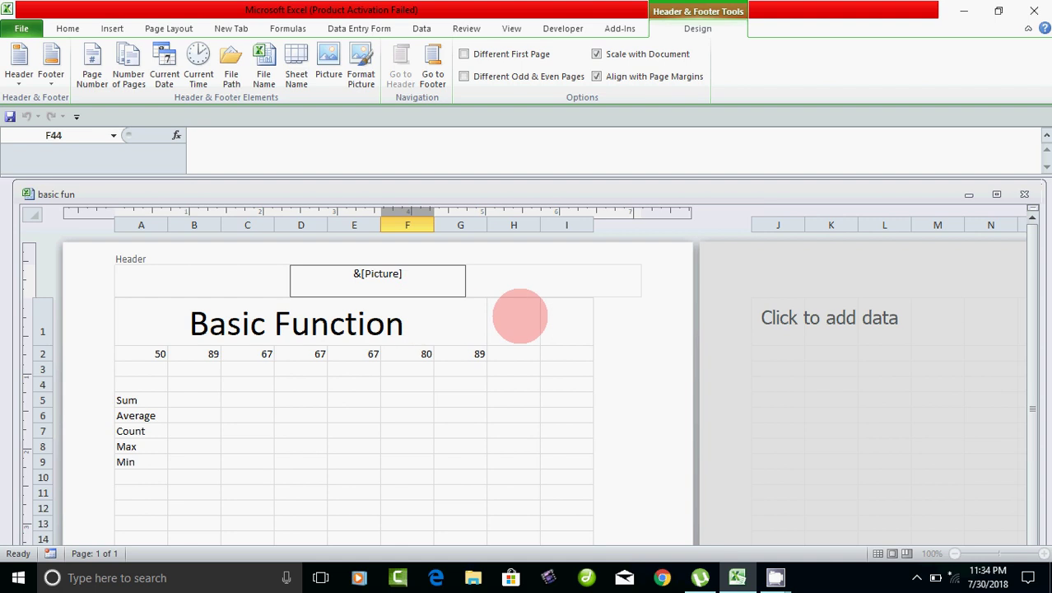
click(521, 318)
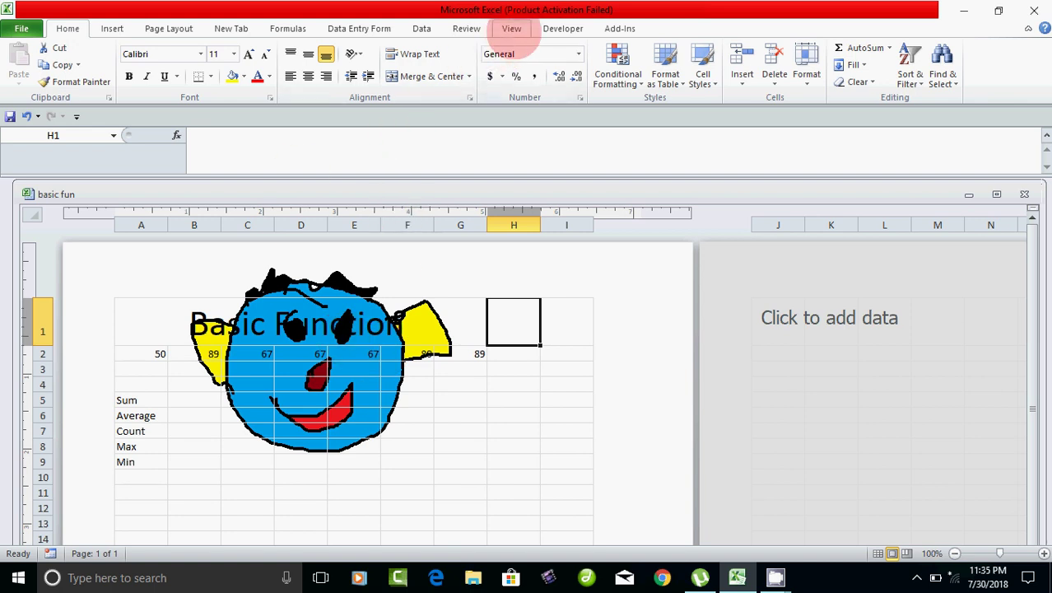
click(511, 28)
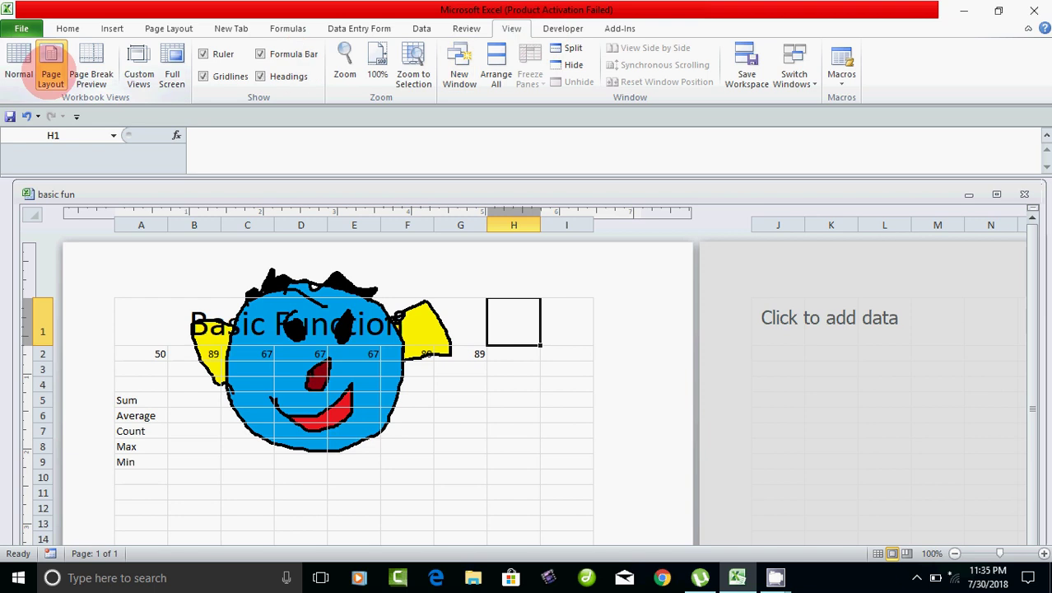
click(379, 324)
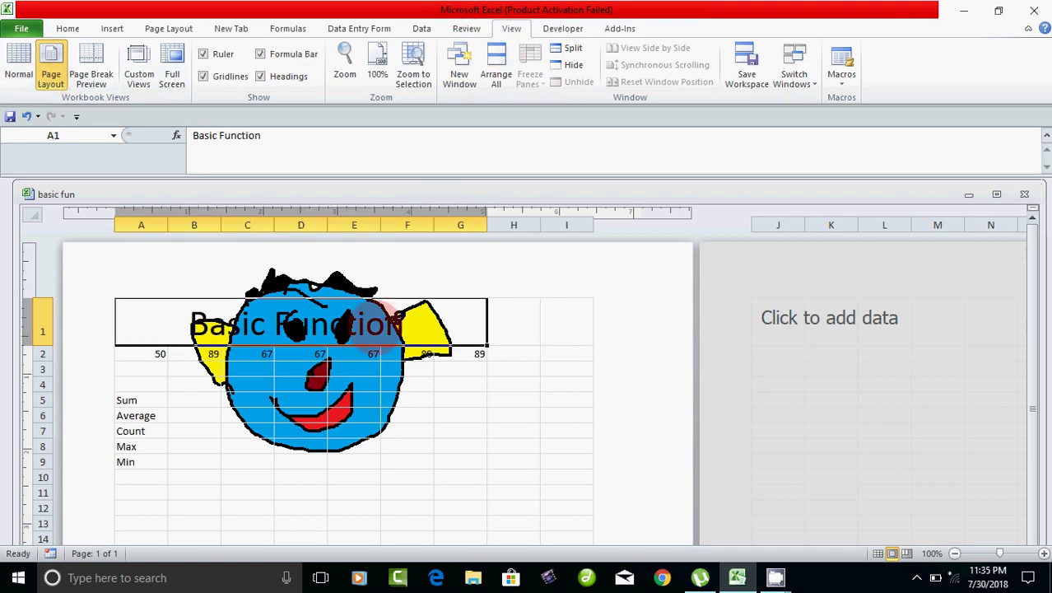
click(362, 369)
click(351, 327)
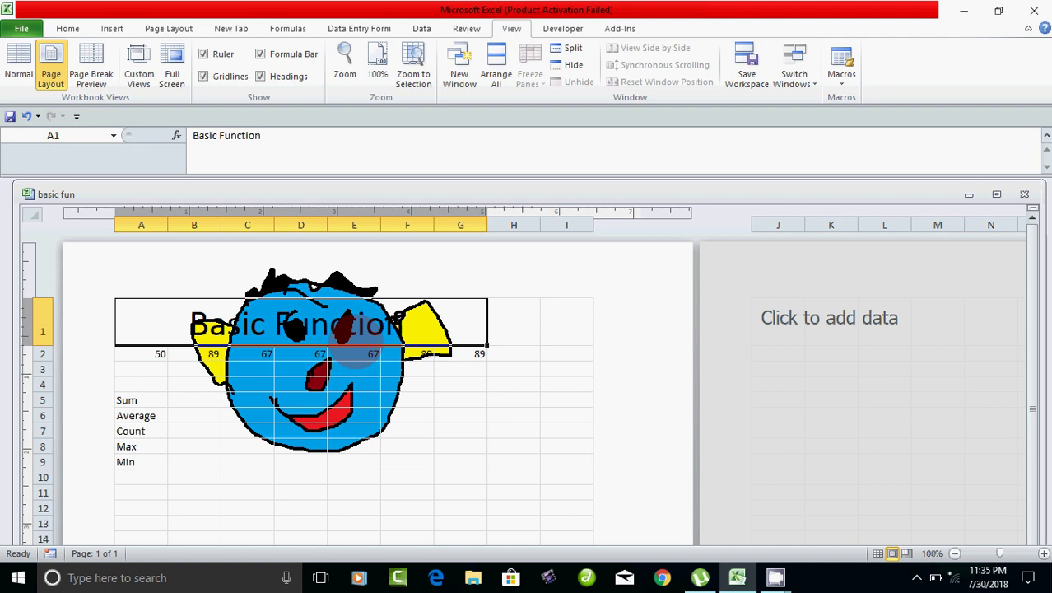